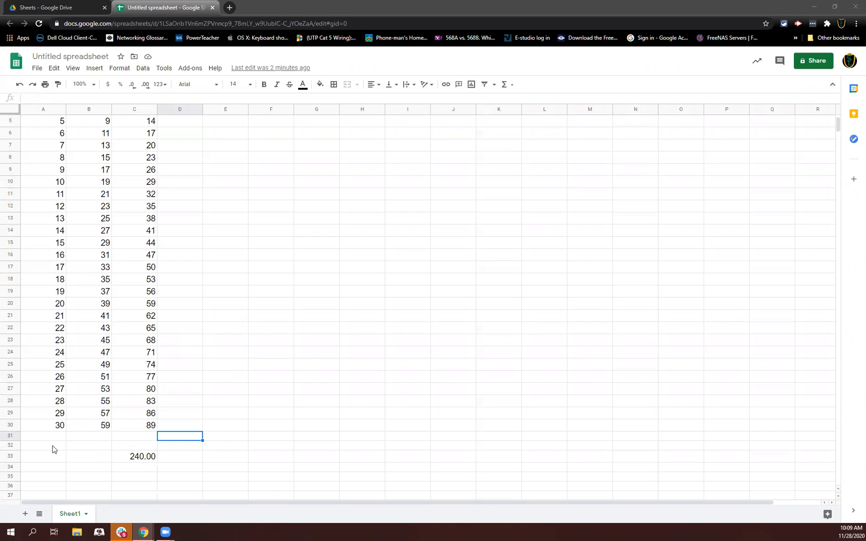
- Clear the addition formula from cell C33
left_click(118, 456)
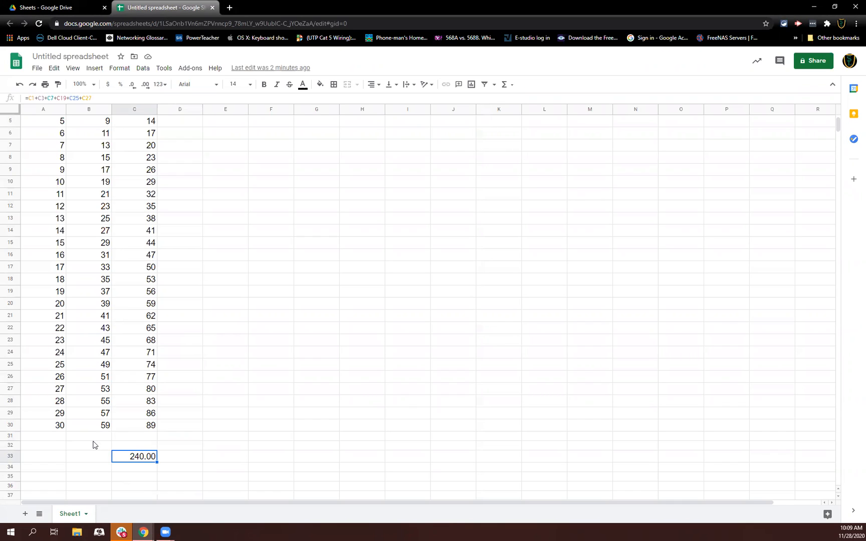
key("Delete")
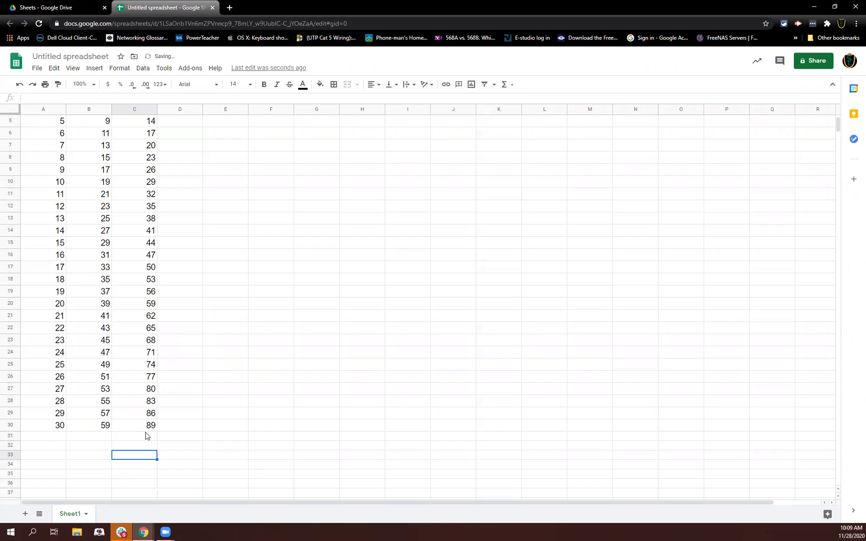
- Total column A in A32 with =SUM(A1:A30) and fill the formula across to C32
left_click(61, 448)
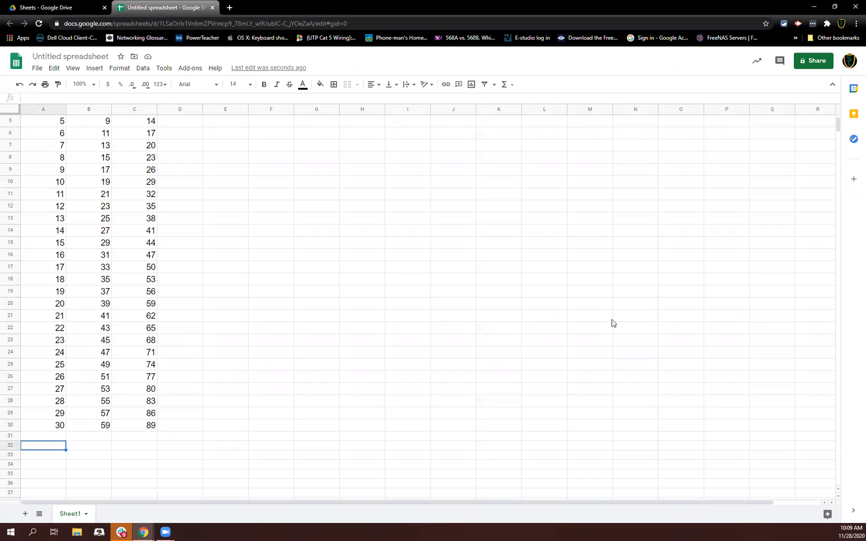
left_click(514, 88)
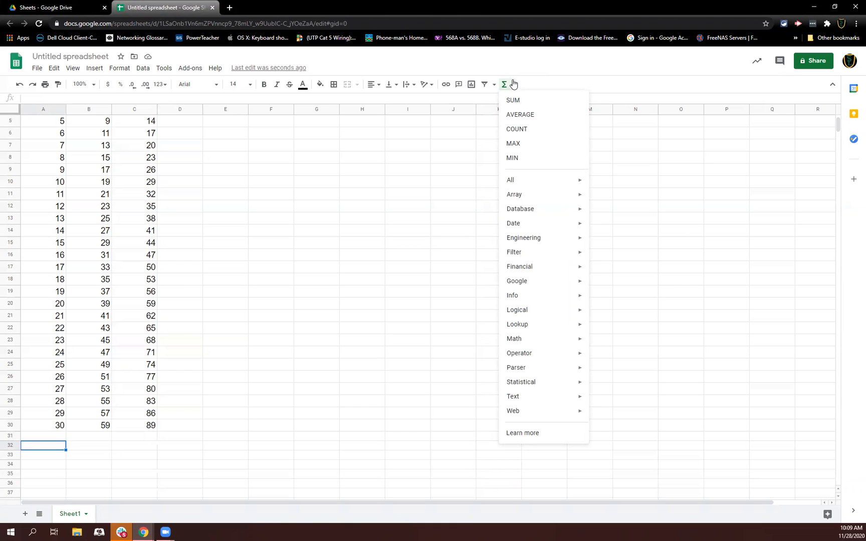
mouse_move(520, 195)
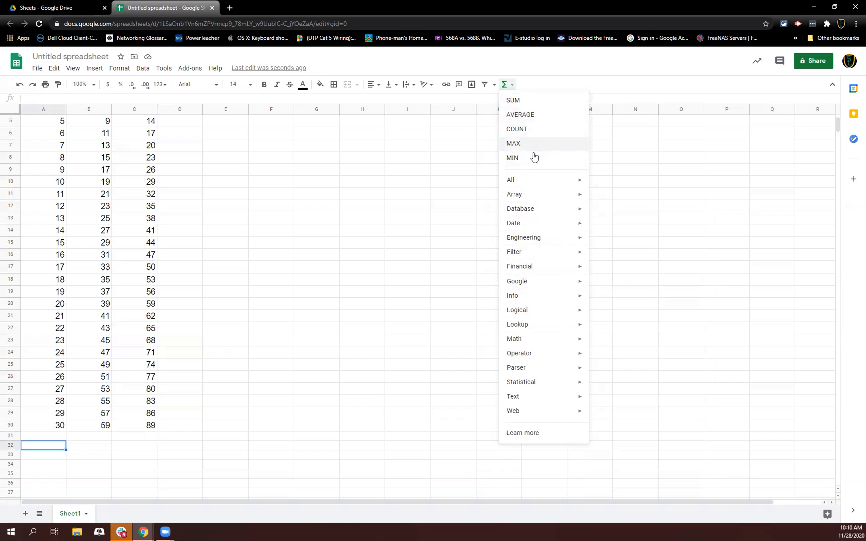
left_click(519, 99)
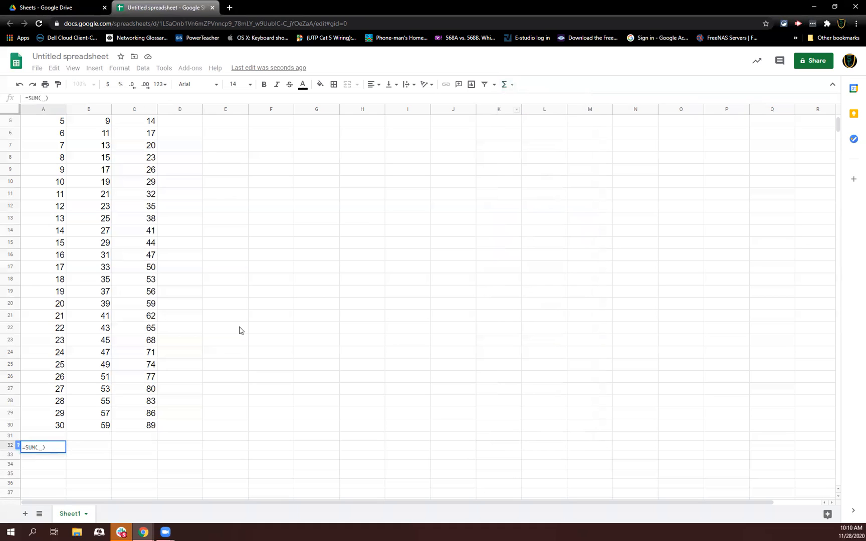
scroll(170, 311, "up", 1)
left_click_drag(43, 122, 44, 389)
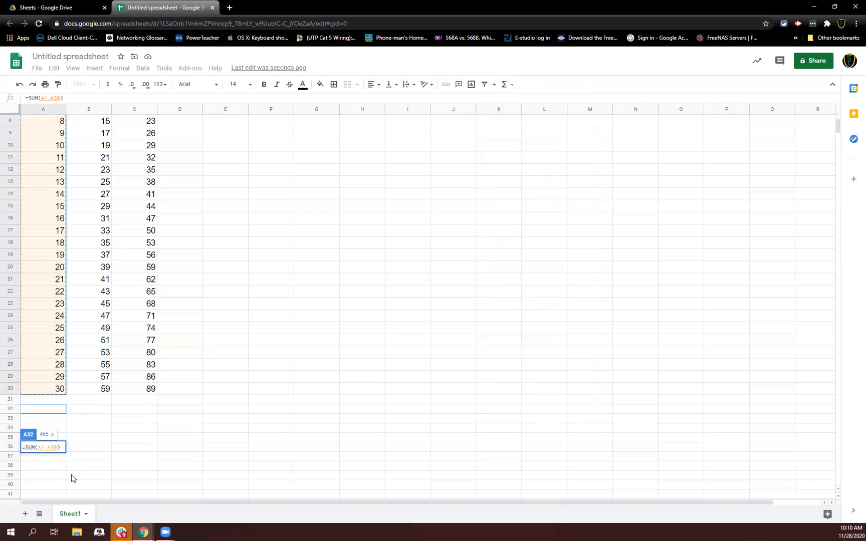
key("Return")
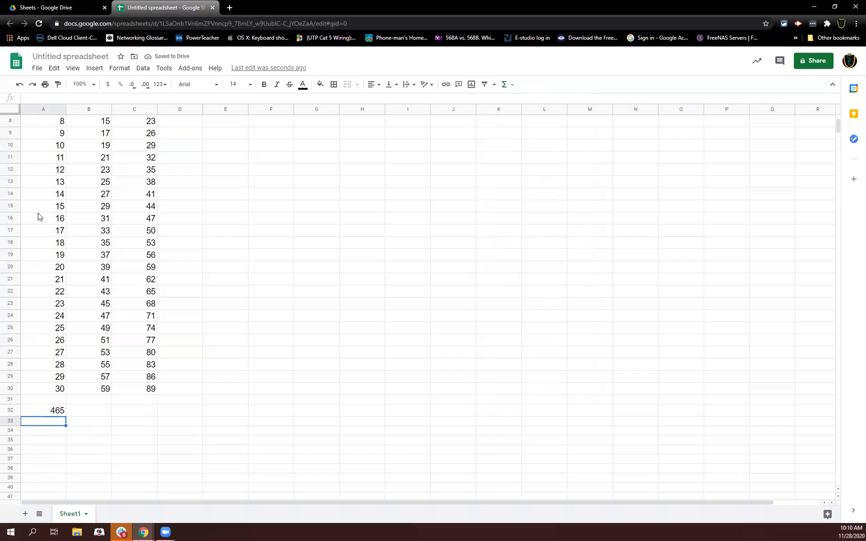
left_click(55, 412)
left_click_drag(66, 417, 124, 416)
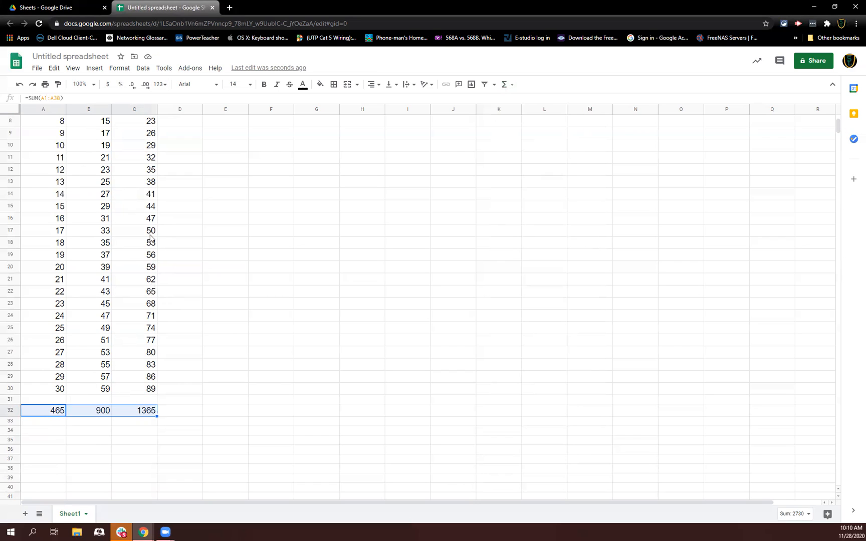
- Enter the grand total =SUM(A1:C30) in D32 and open the formula to check its range
left_click(181, 412)
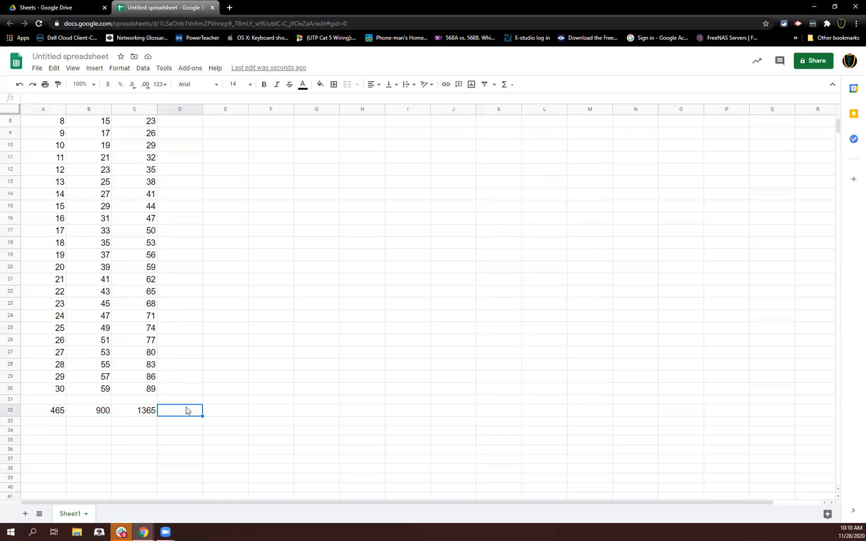
left_click(513, 84)
left_click(514, 101)
scroll(238, 340, "up", 3)
left_click_drag(56, 125, 156, 412)
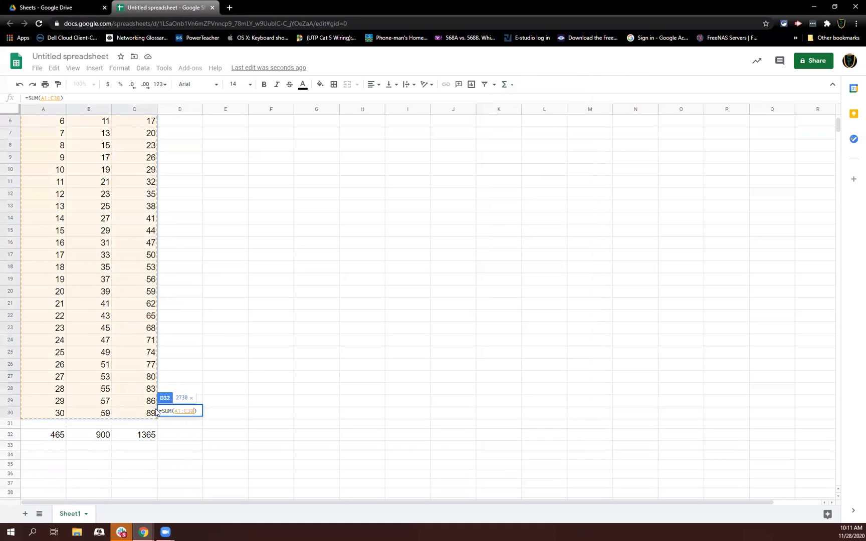
key("Return")
left_click(192, 436)
double_click(192, 438)
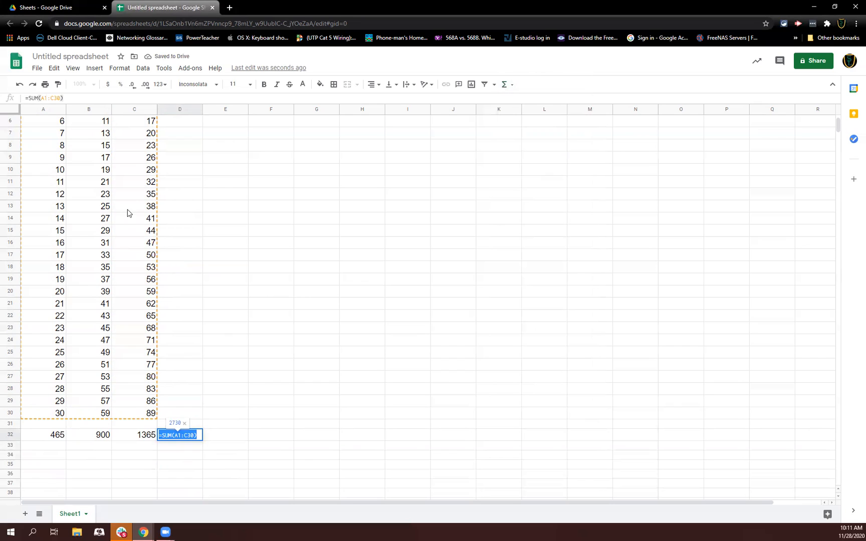
left_click(233, 440)
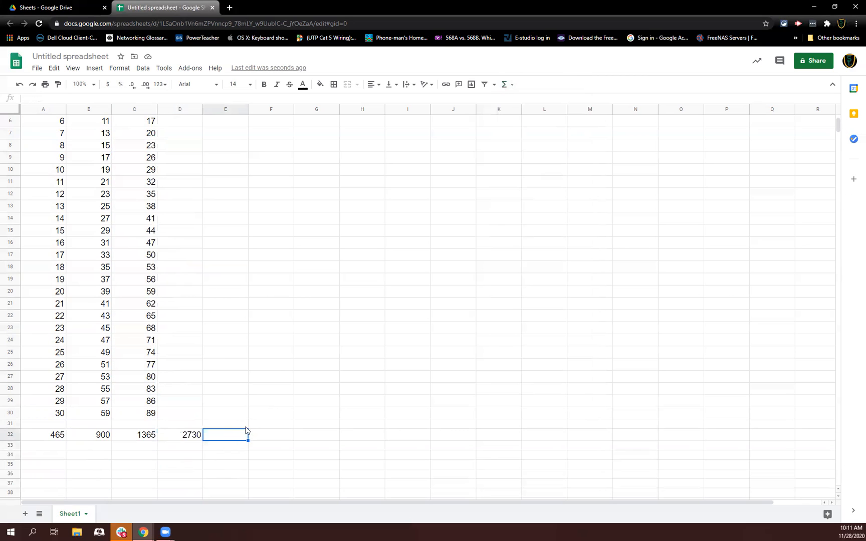
- Enter =AVERAGE(A1:A30) in A33 and fill the formula across to D33
scroll(201, 391, "down", 1)
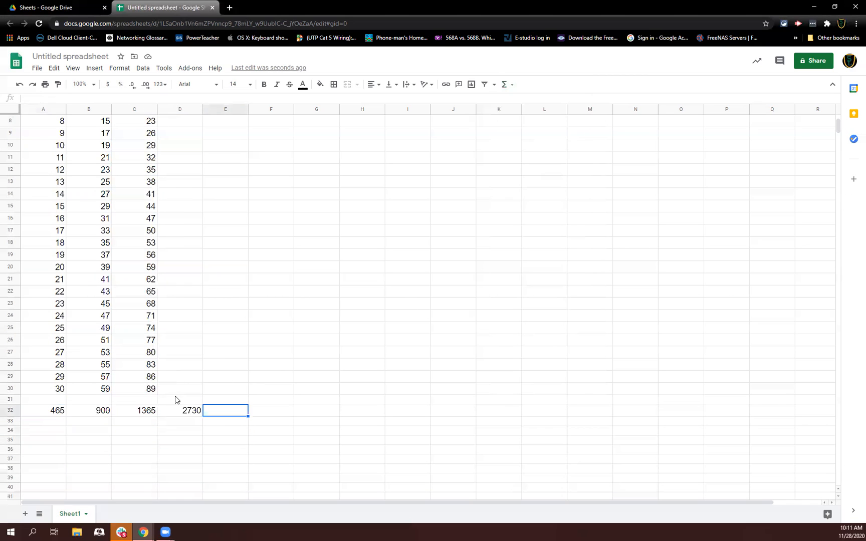
left_click(55, 422)
left_click(514, 87)
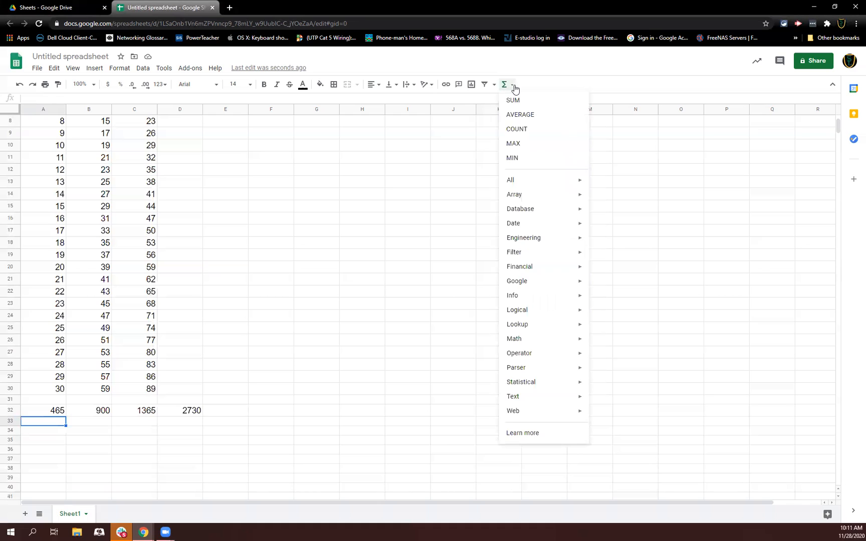
left_click(526, 116)
scroll(53, 252, "up", 3)
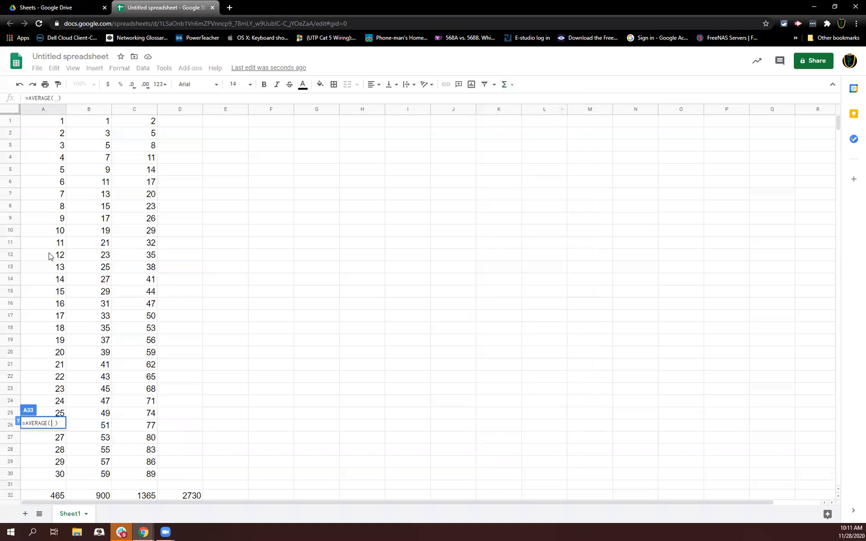
left_click_drag(60, 123, 52, 480)
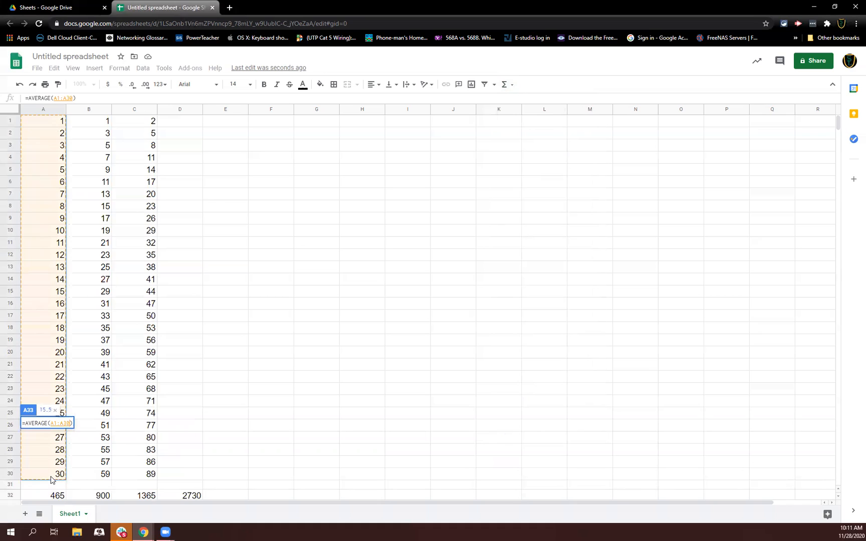
key("Return")
type(".")
scroll(65, 438, "down", 1)
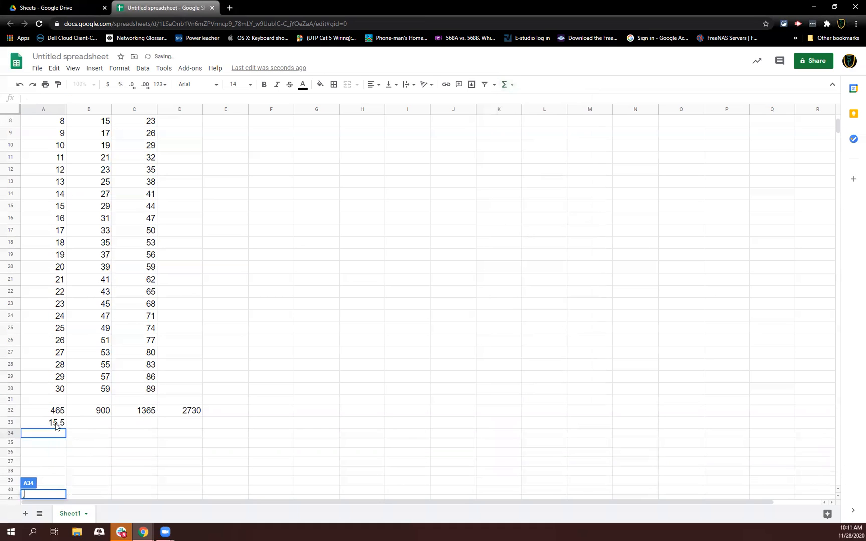
left_click(55, 424)
left_click_drag(65, 426, 170, 426)
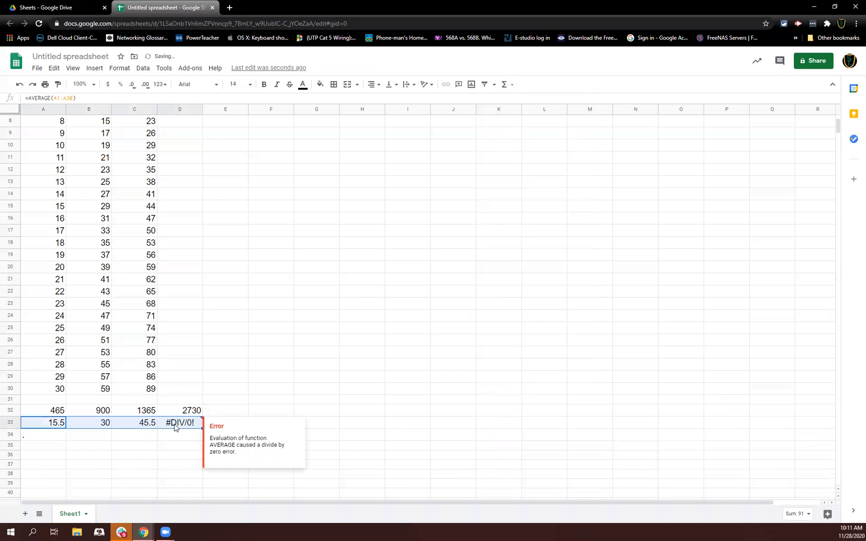
- Examine the AVERAGE formulas in C33 and D33, the ranges they reference and the error details on D33
double_click(140, 425)
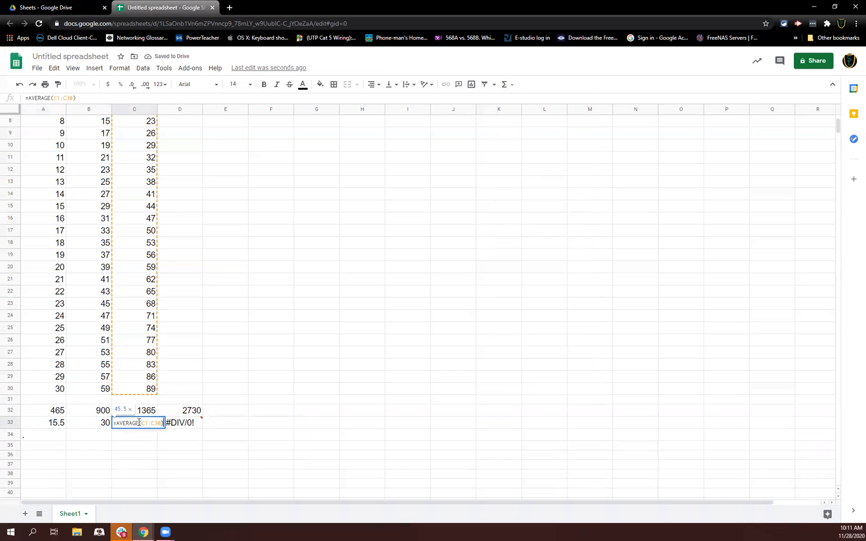
double_click(187, 424)
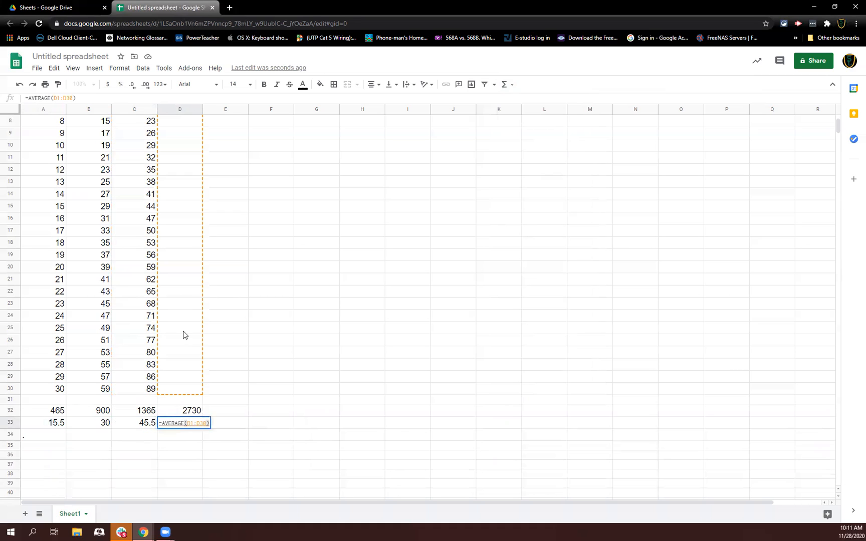
scroll(178, 289, "up", 2)
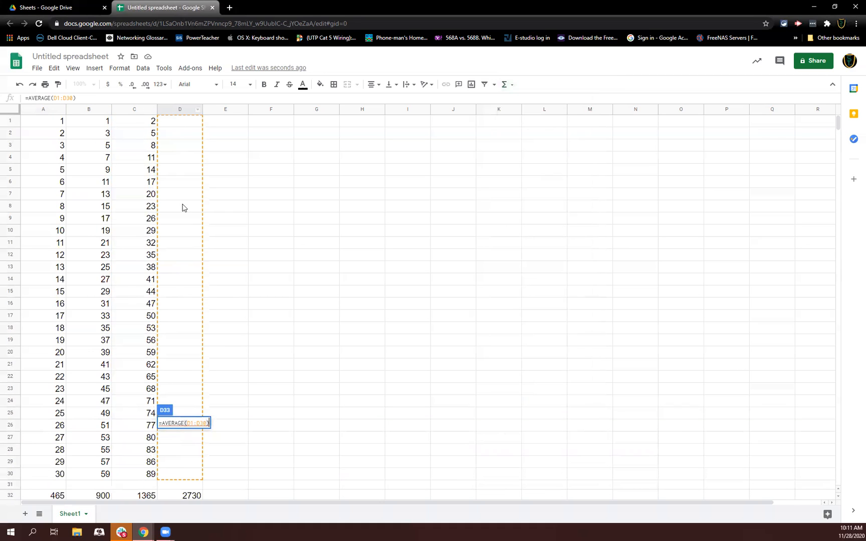
scroll(202, 278, "down", 2)
scroll(181, 370, "down", 1)
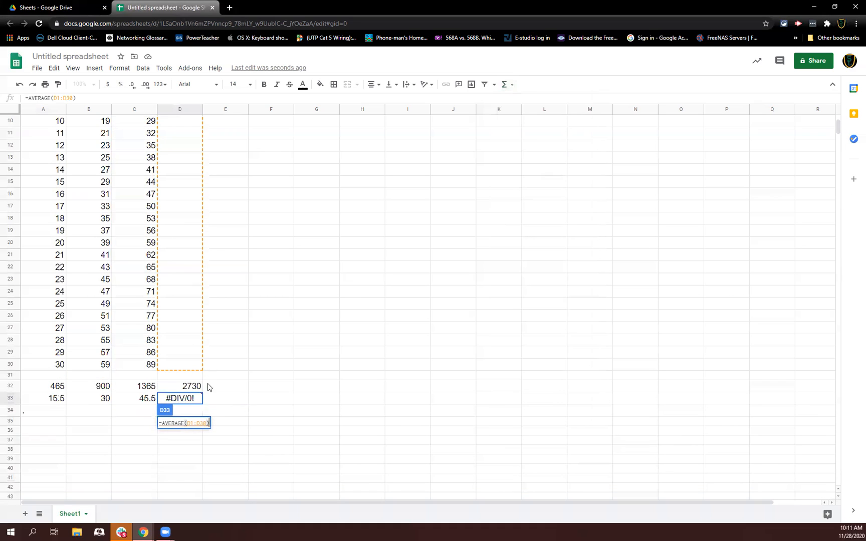
mouse_move(185, 404)
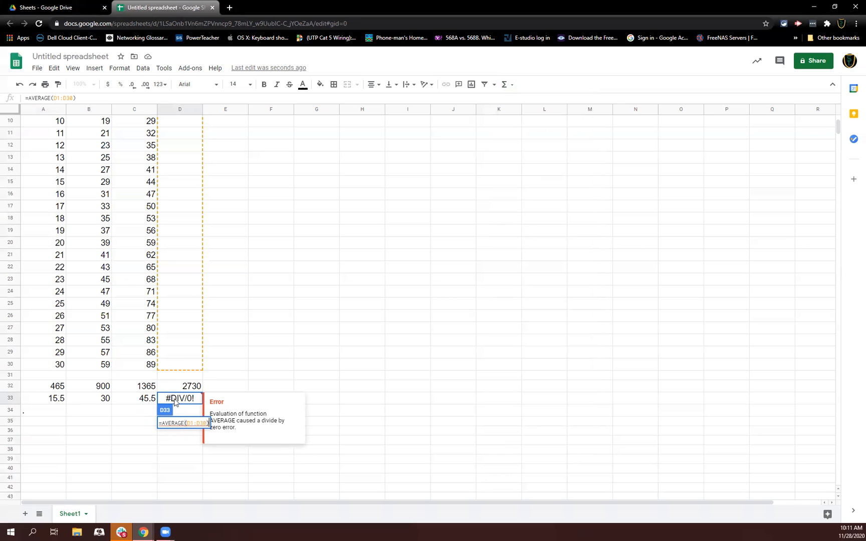
scroll(171, 258, "up", 3)
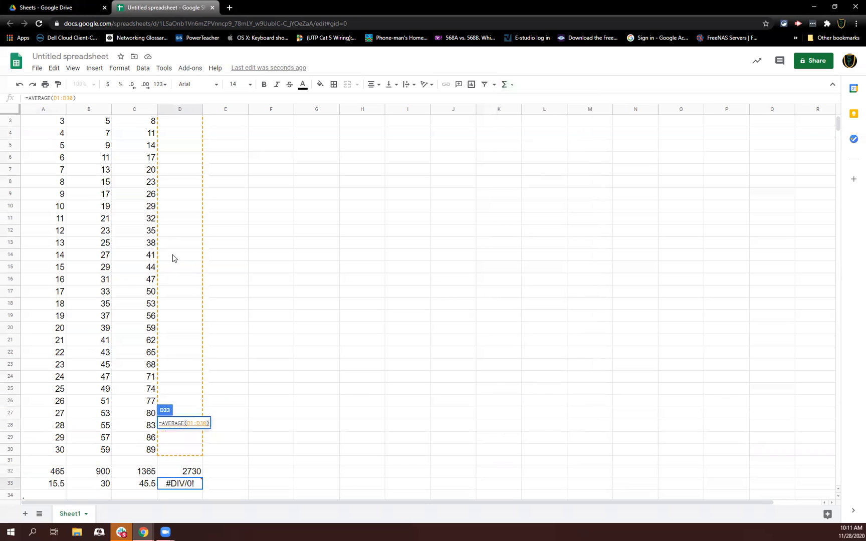
scroll(171, 258, "down", 2)
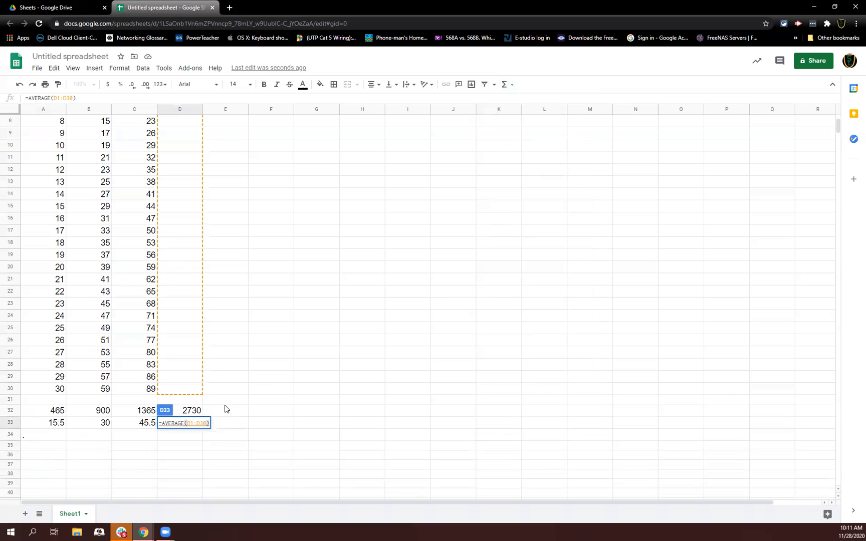
left_click(236, 413)
left_click(179, 431)
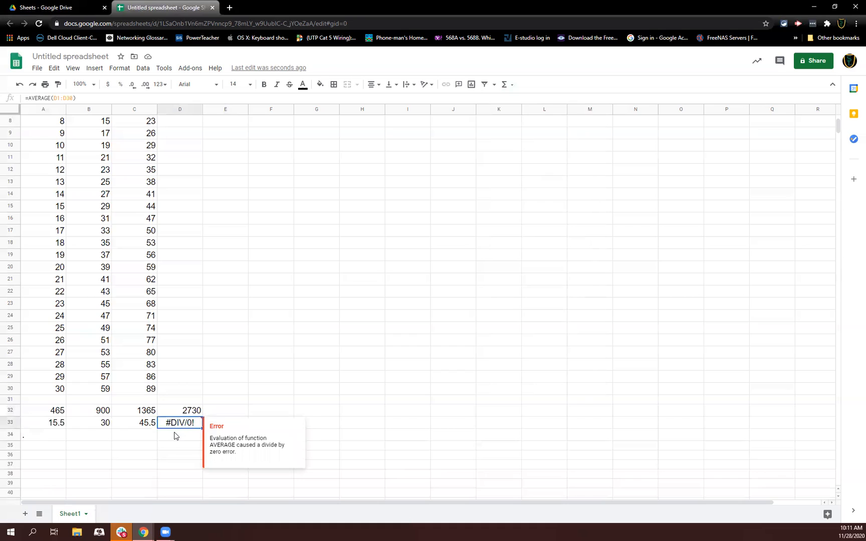
mouse_move(179, 430)
- Replace the range in D33's AVERAGE formula so it reads =AVERAGE(A1:C30)
double_click(172, 425)
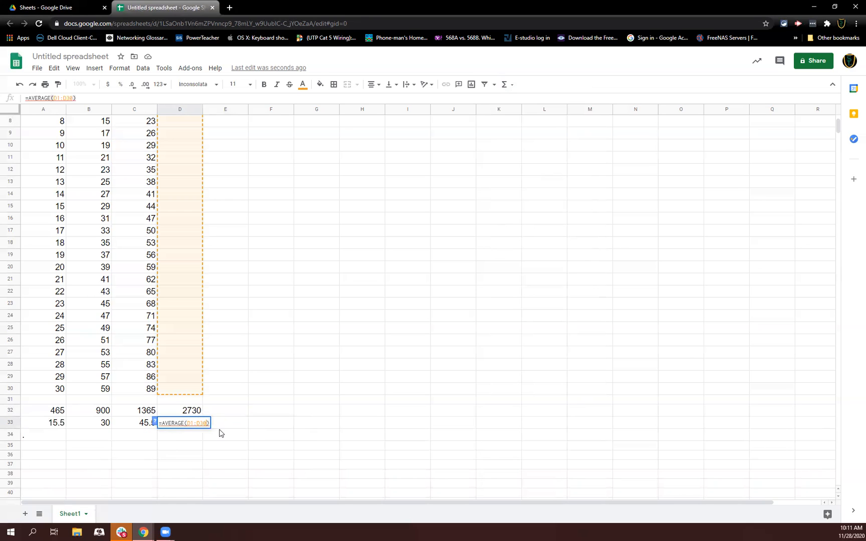
key("BackSpace")
key("BackSpace")
key("BackSpace")
key("BackSpace")
key("BackSpace")
key("BackSpace")
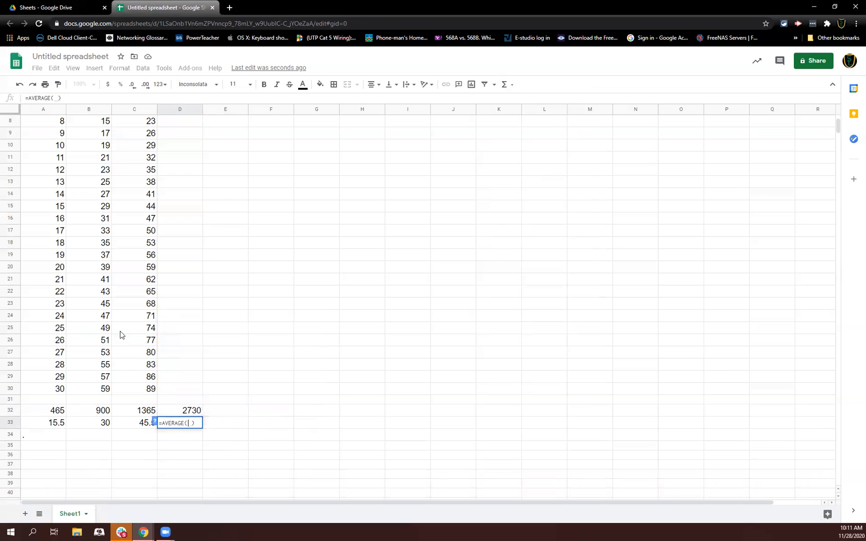
scroll(111, 265, "up", 2)
left_click_drag(32, 121, 157, 471)
key("Return")
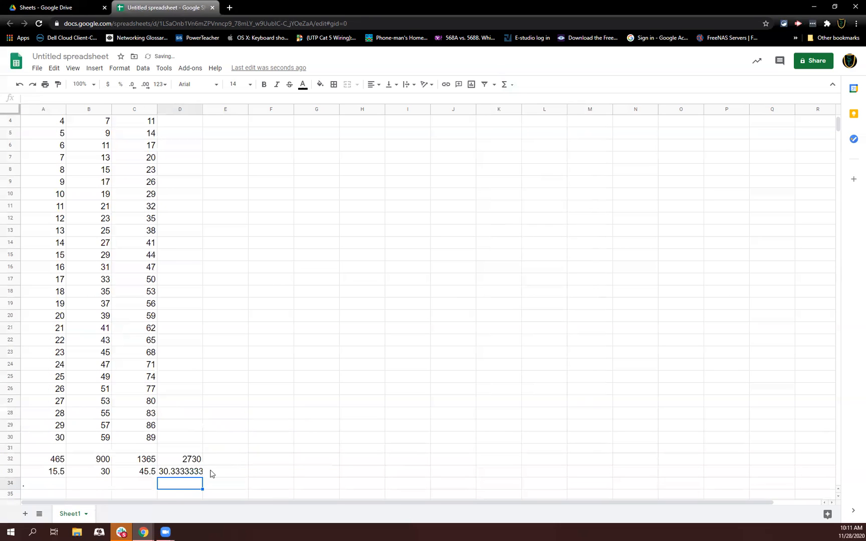
- Delete the average formula in D33 and undo the deletion
left_click(192, 475)
key("Delete")
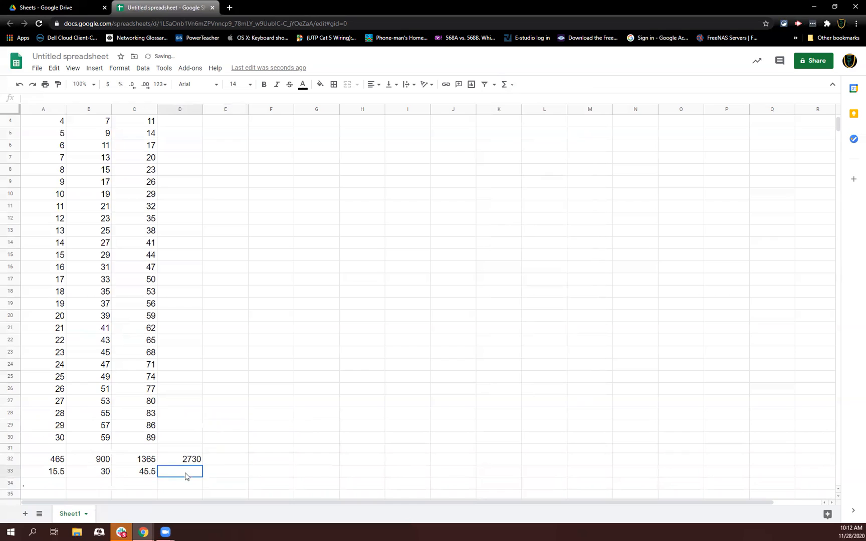
left_click(19, 84)
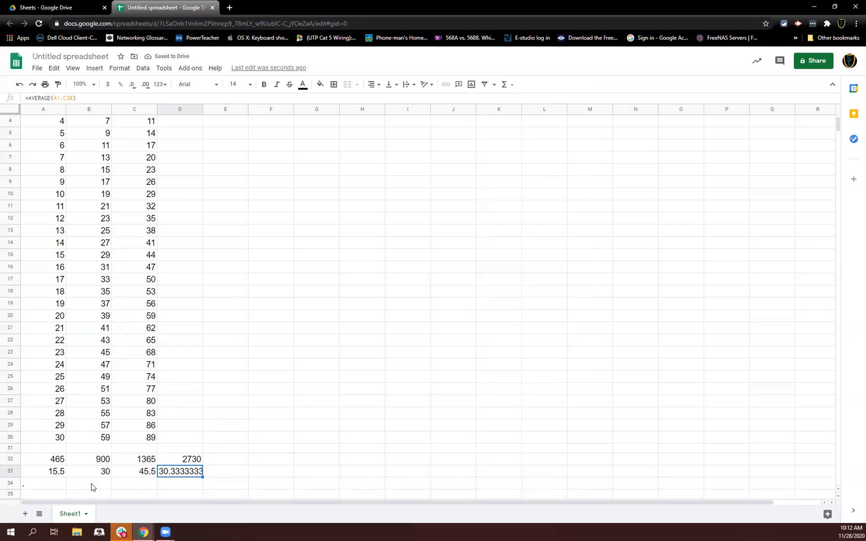
- Replace the stray period in A34 with =MAX(A1:A30)
left_click(62, 484)
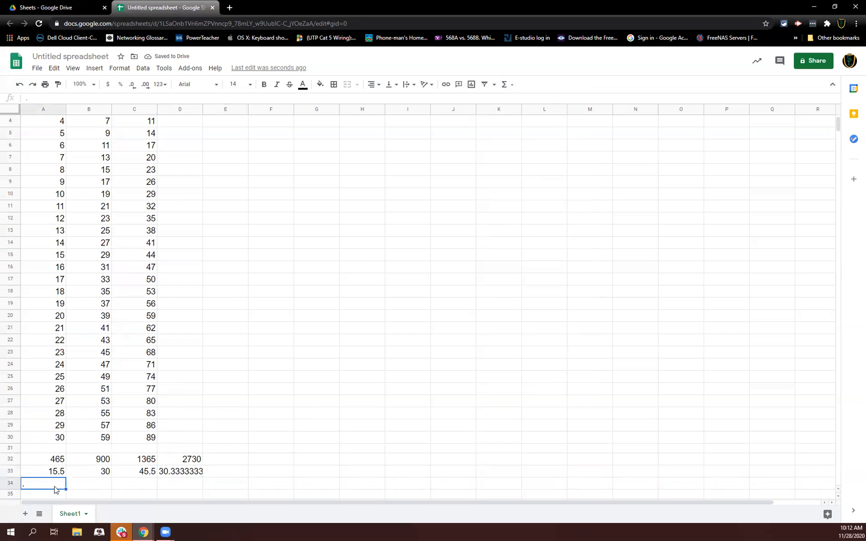
left_click(513, 84)
left_click(536, 144)
left_click_drag(50, 122, 40, 414)
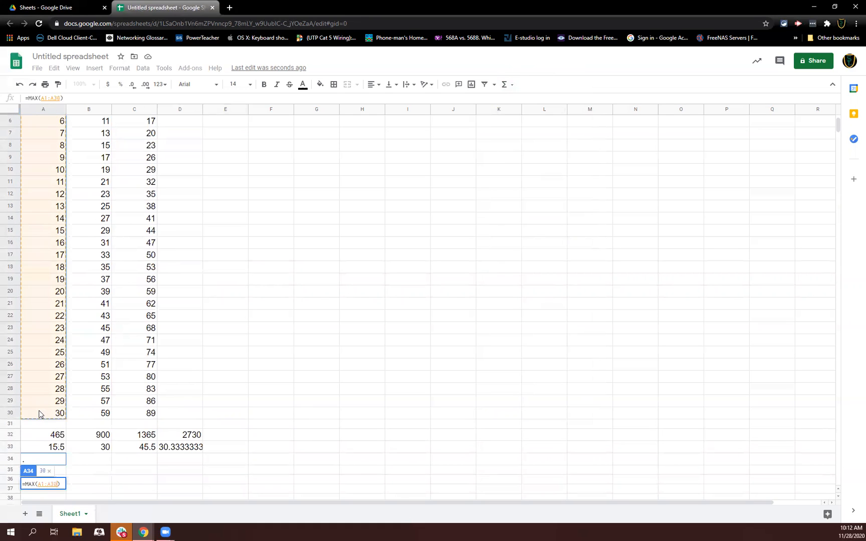
key("Return")
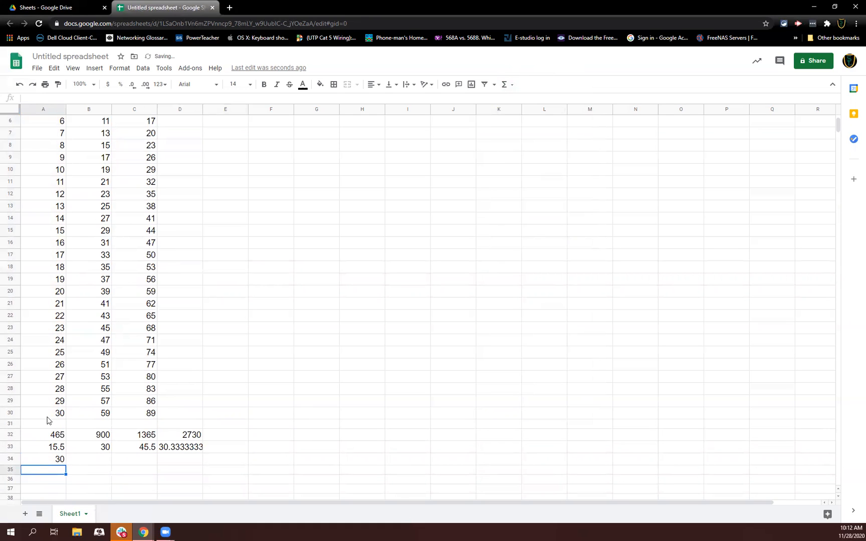
- Copy the MAX formula in A34 across to B34 and C34
left_click(61, 464)
left_click_drag(65, 464, 123, 462)
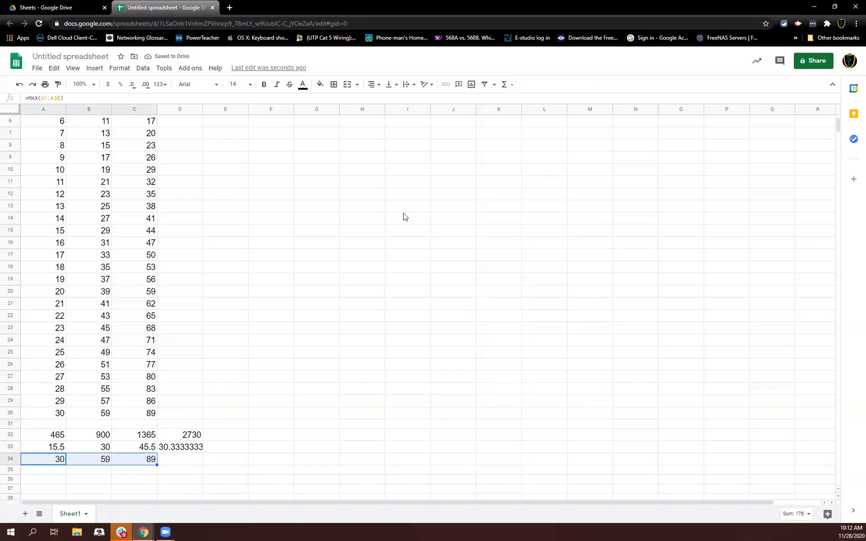
- Enter =MIN(A1:A30) in A35 using the built-in MIN function and copy it across to B35 and C35
left_click(56, 470)
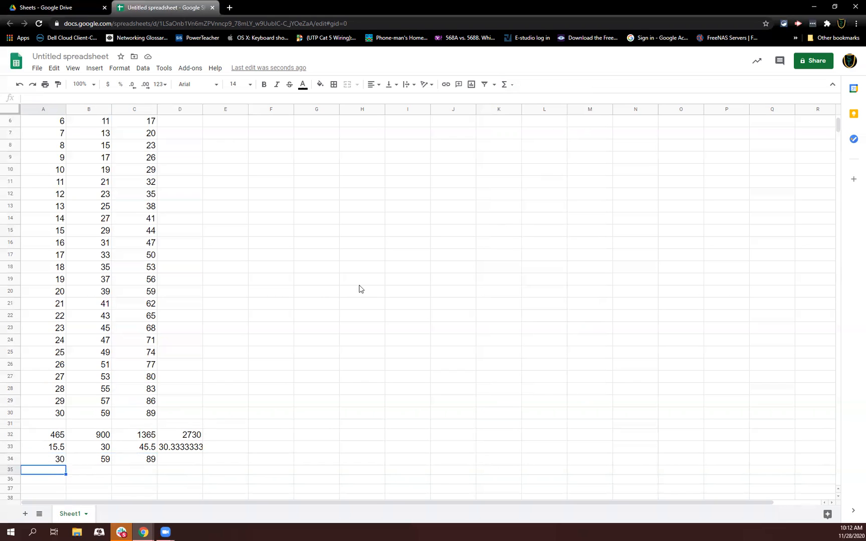
left_click(511, 85)
left_click(528, 156)
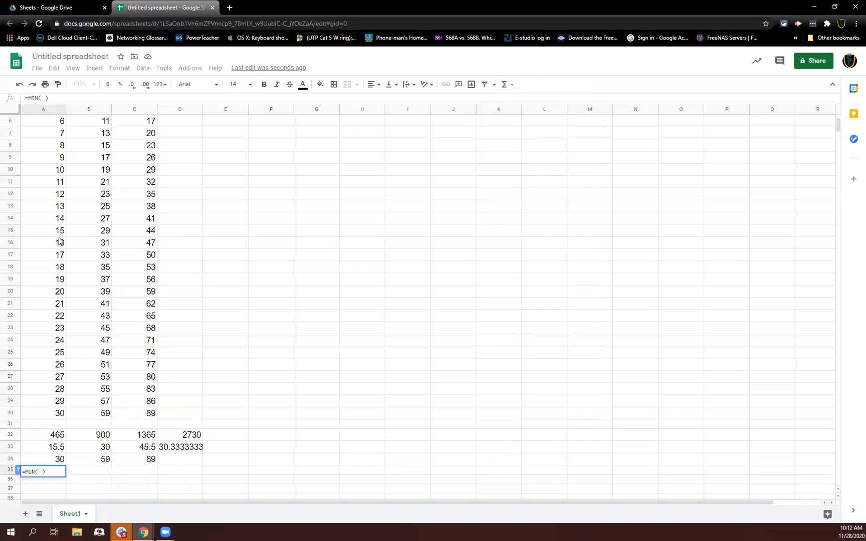
scroll(50, 123, "up", 2)
left_click_drag(51, 121, 40, 394)
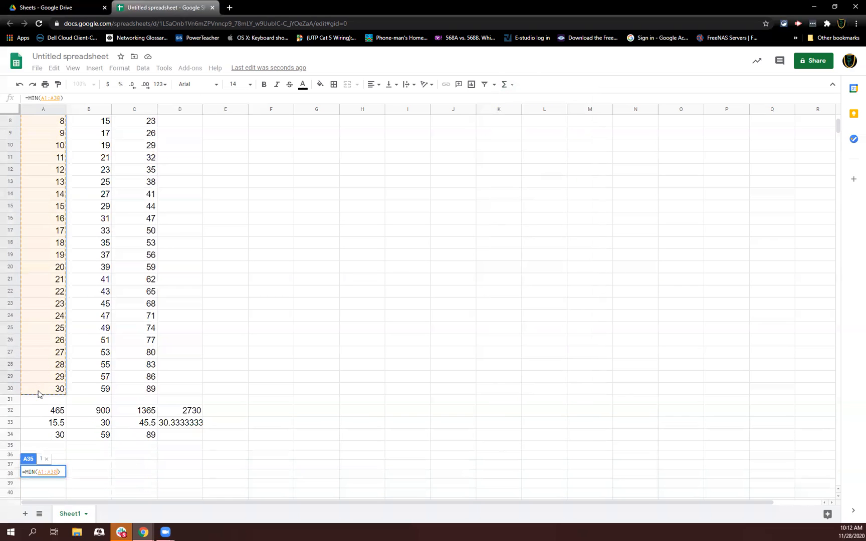
key("Return")
left_click(64, 449)
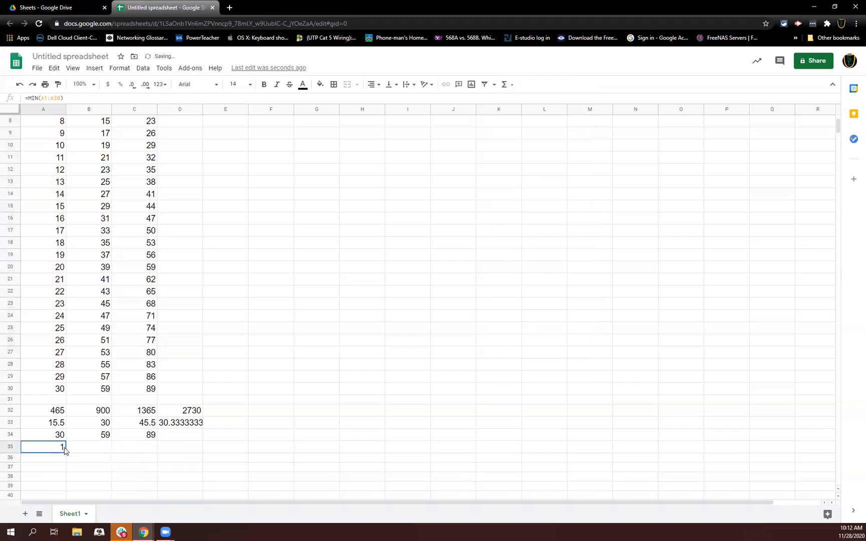
left_click_drag(66, 453, 141, 456)
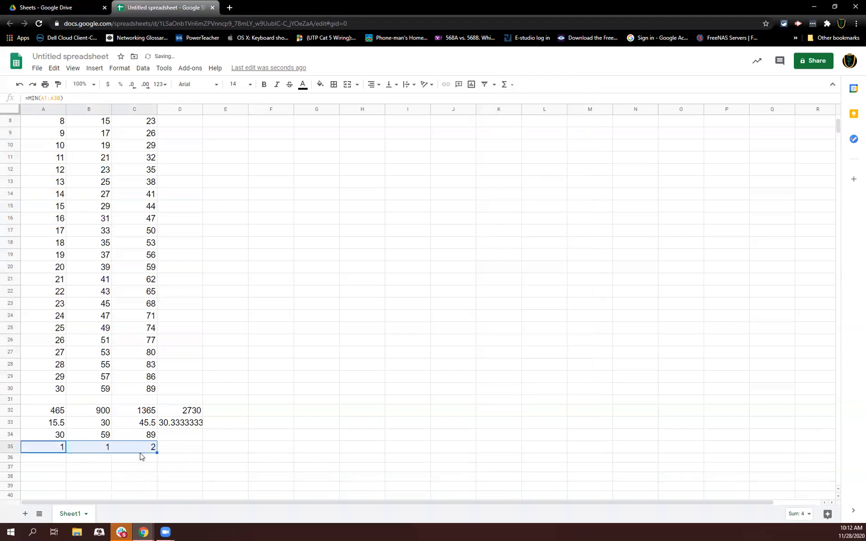
- Write a sum formula by hand in A36 that totals A1:A30
left_click(53, 458)
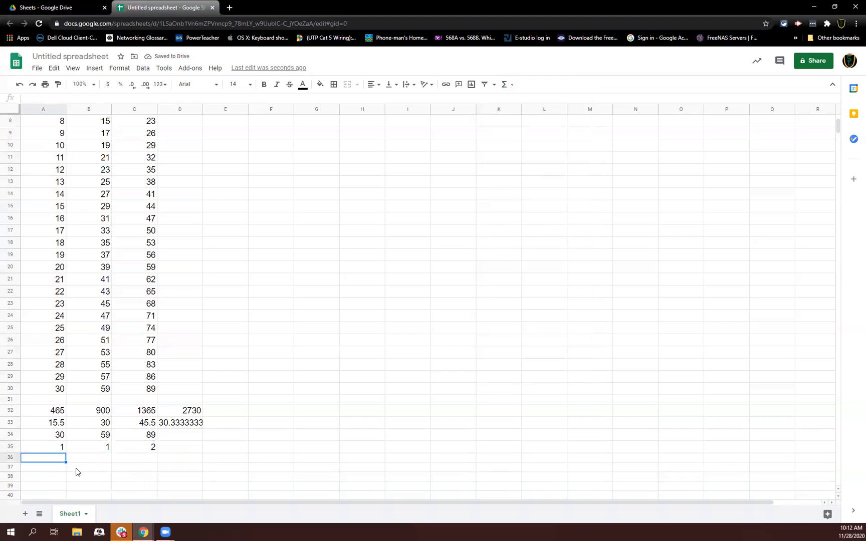
type("=")
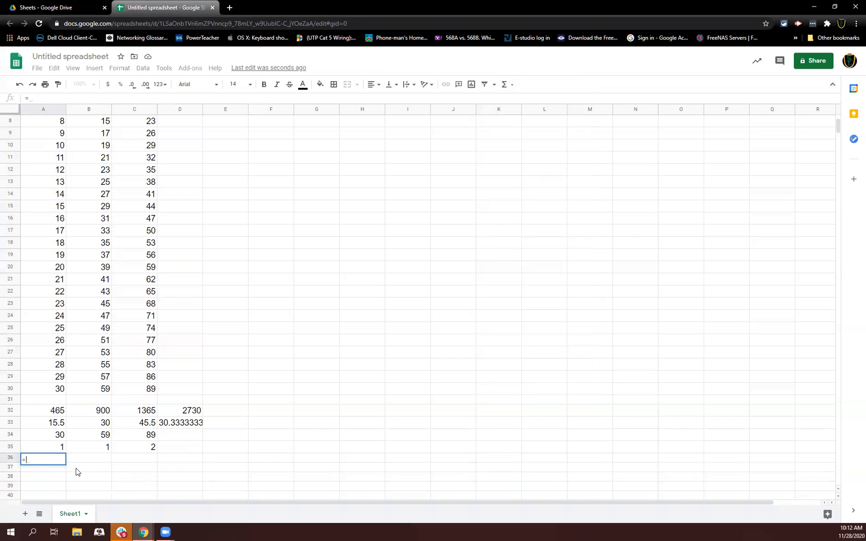
type("sum")
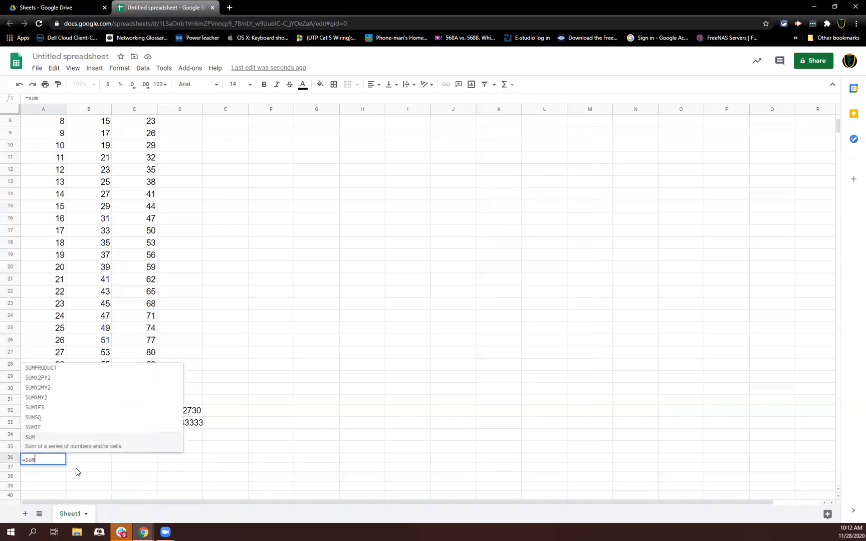
key("shift+Return")
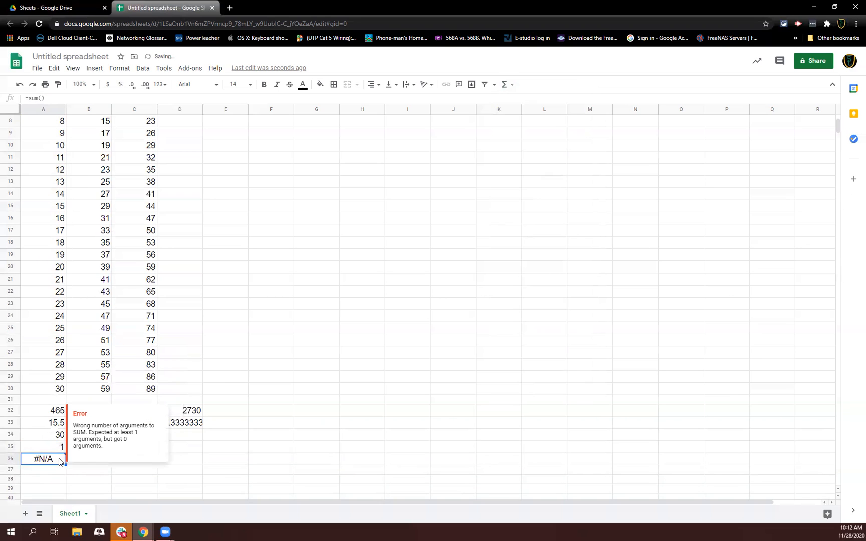
double_click(55, 460)
left_click(40, 460)
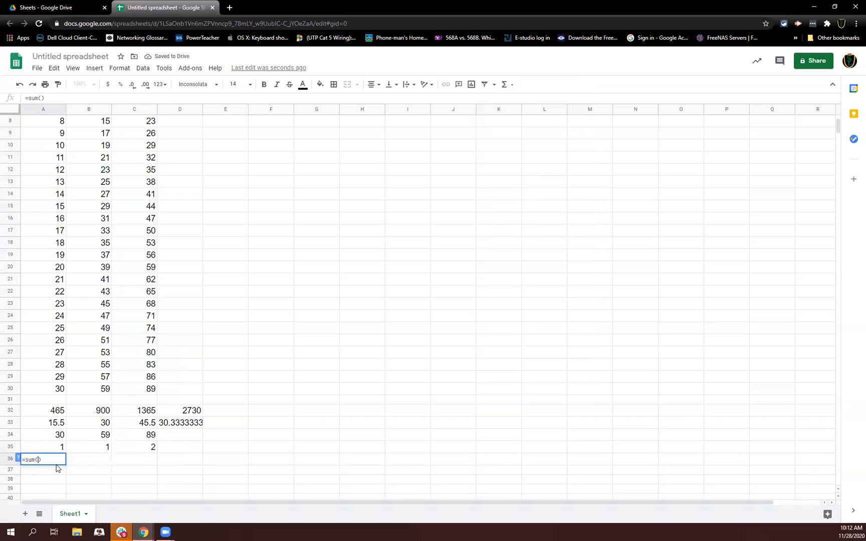
scroll(58, 441, "up", 3)
left_click_drag(50, 120, 44, 477)
key("Return")
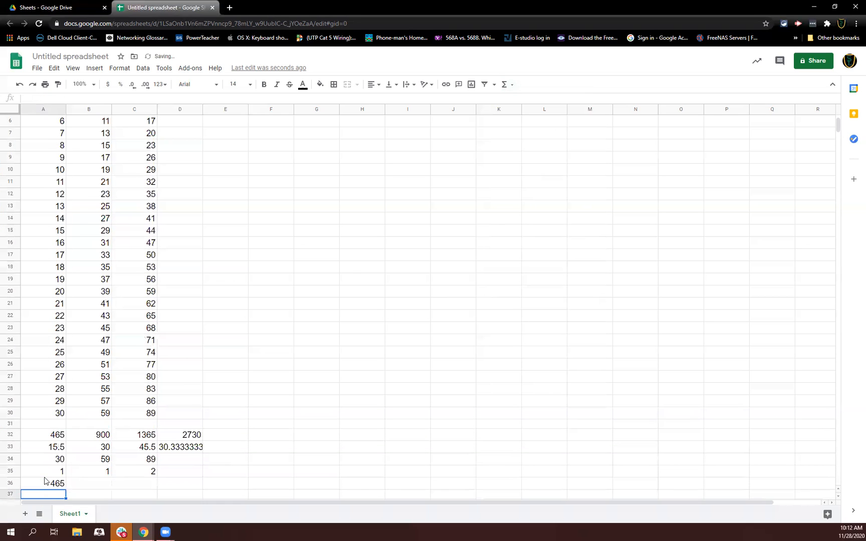
- Write the formula =sum(B1:B30) by hand in B36
type("=sum(")
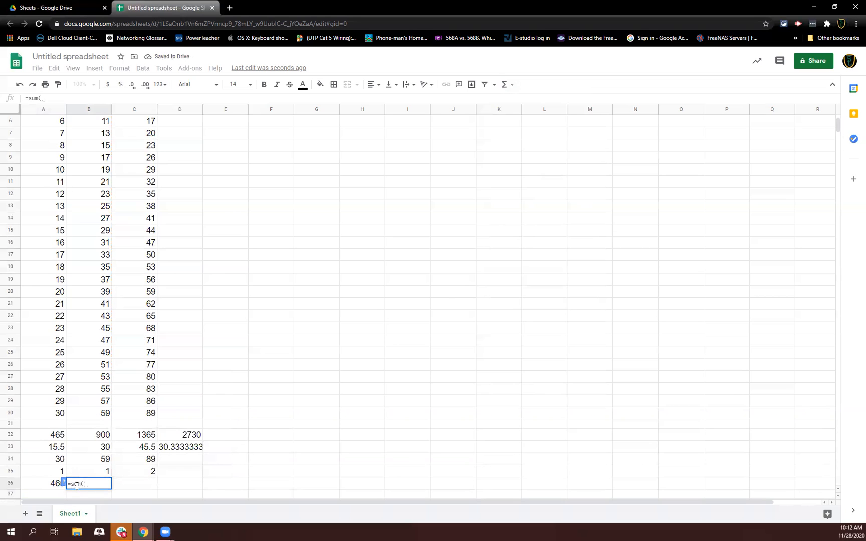
scroll(92, 129, "up", 2)
left_click_drag(92, 122, 97, 421)
key("Return")
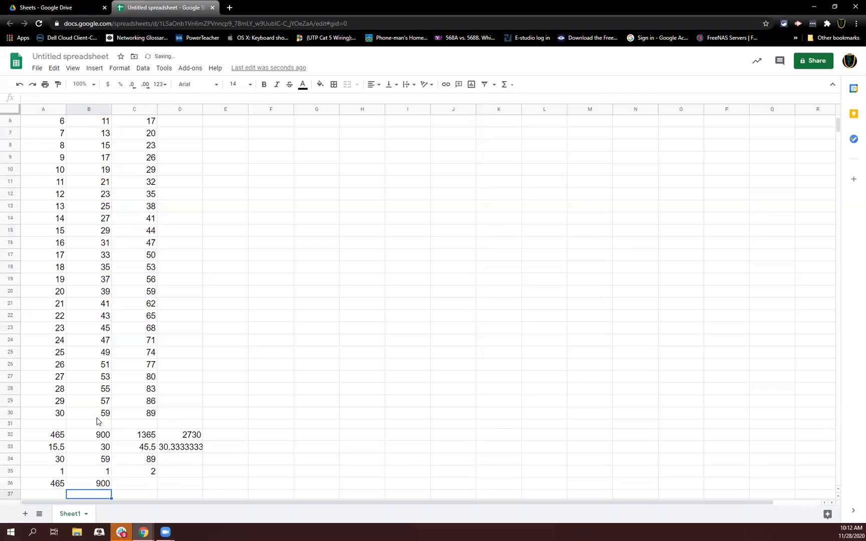
- Compare the built-in SUM formula in B32 with the handwritten one in B36
left_click(84, 440)
double_click(84, 440)
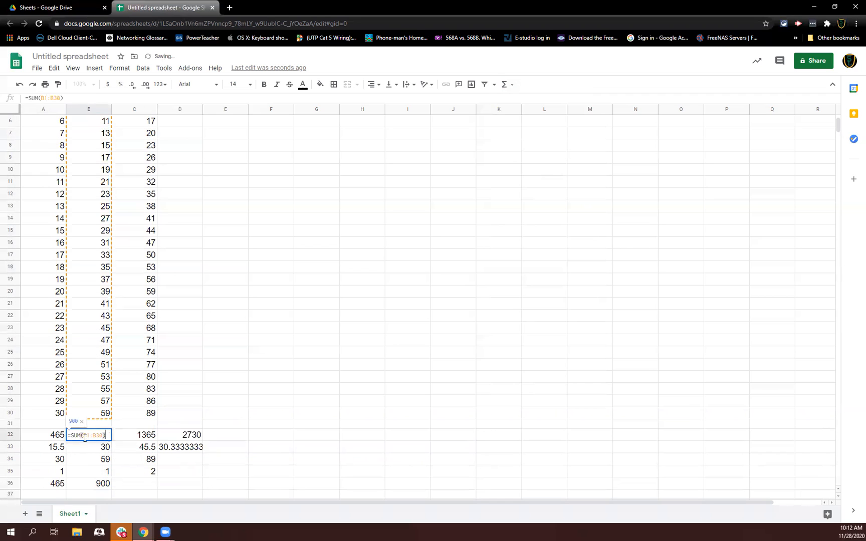
double_click(83, 484)
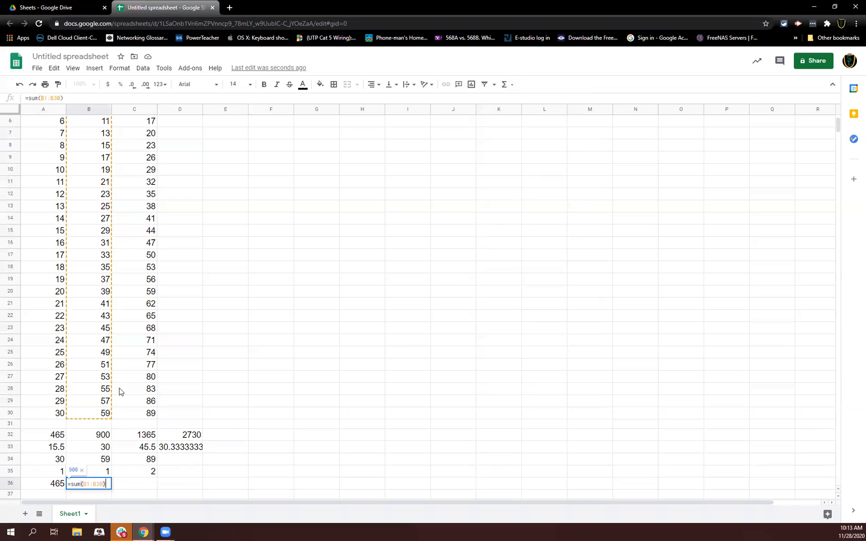
- Enter the formula =C2*0.08 in E2 to multiply the value in C2 by 0.08
scroll(252, 451, "up", 2)
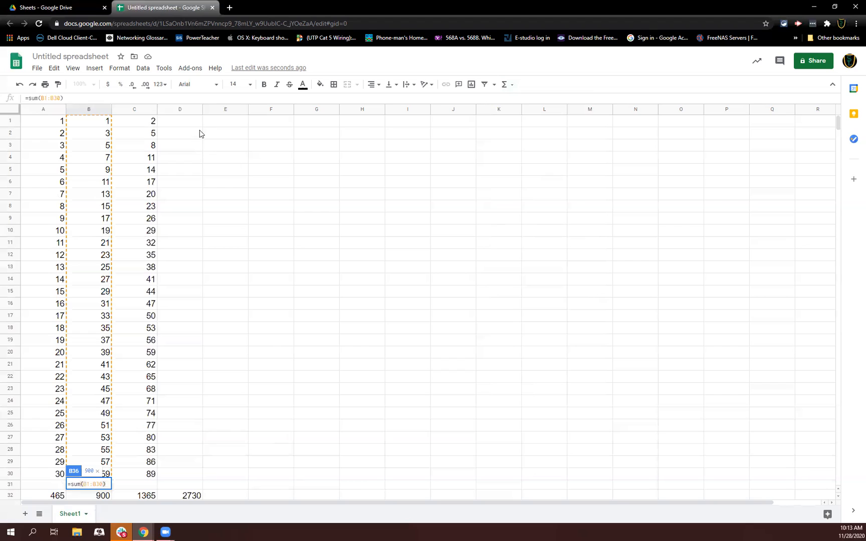
left_click(233, 136)
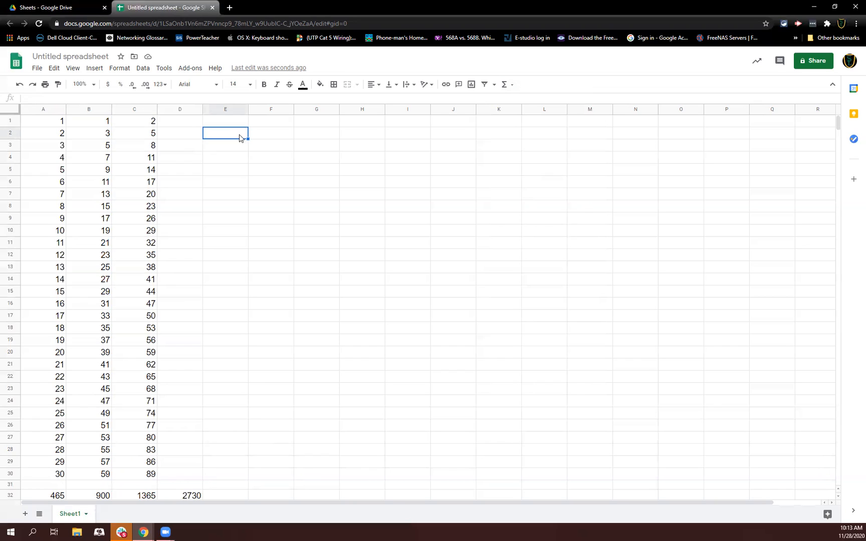
type("=")
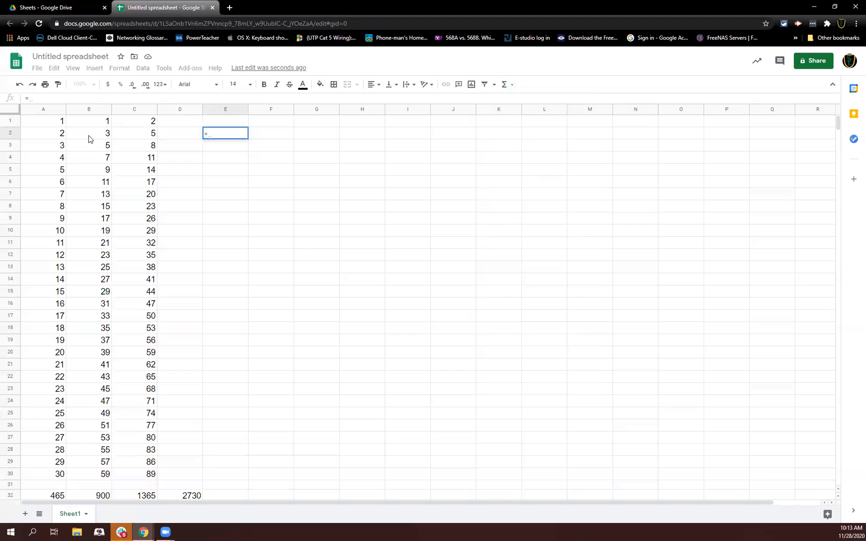
left_click(123, 135)
type("*")
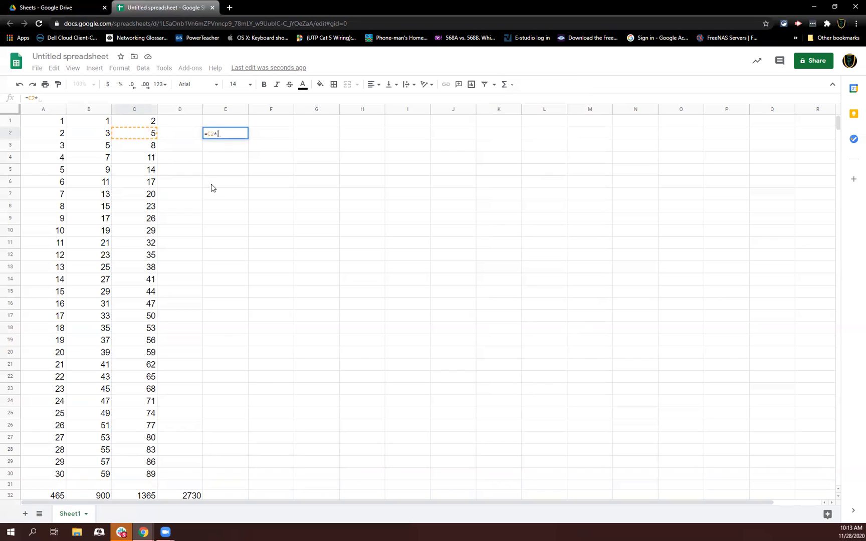
type("0.08")
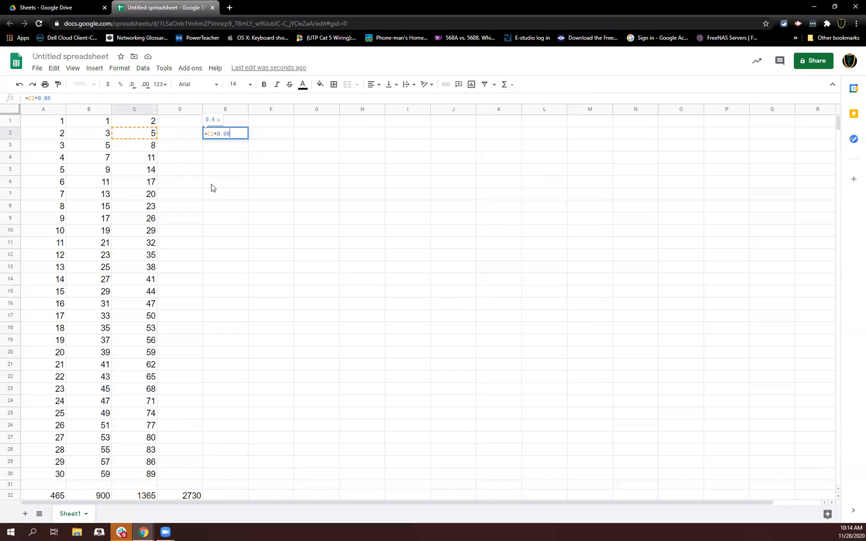
key("Return")
key("Up")
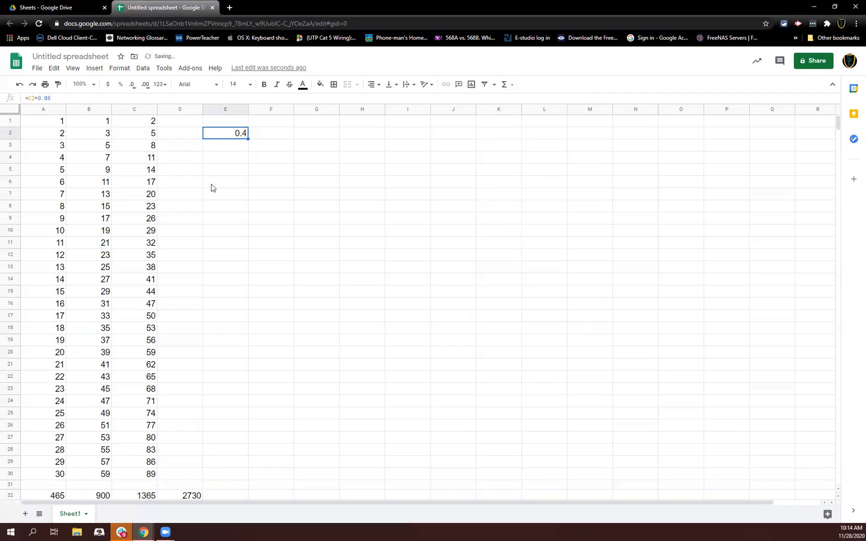